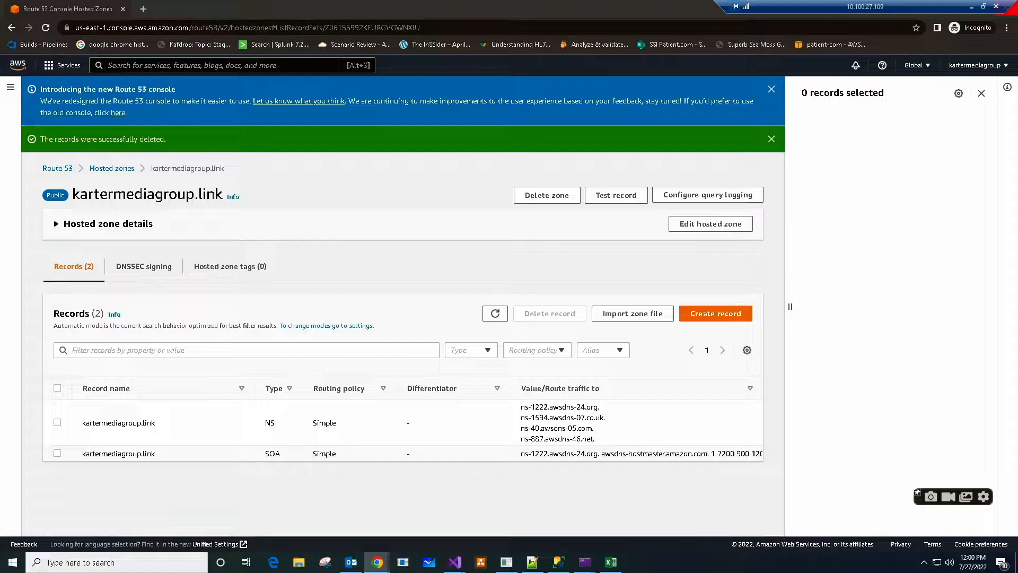
# - Read the "Choosing a routing policy" page of the Route 53 developer guide and return to the hosted zone
pyautogui.hotkey('alt', 'Tab')
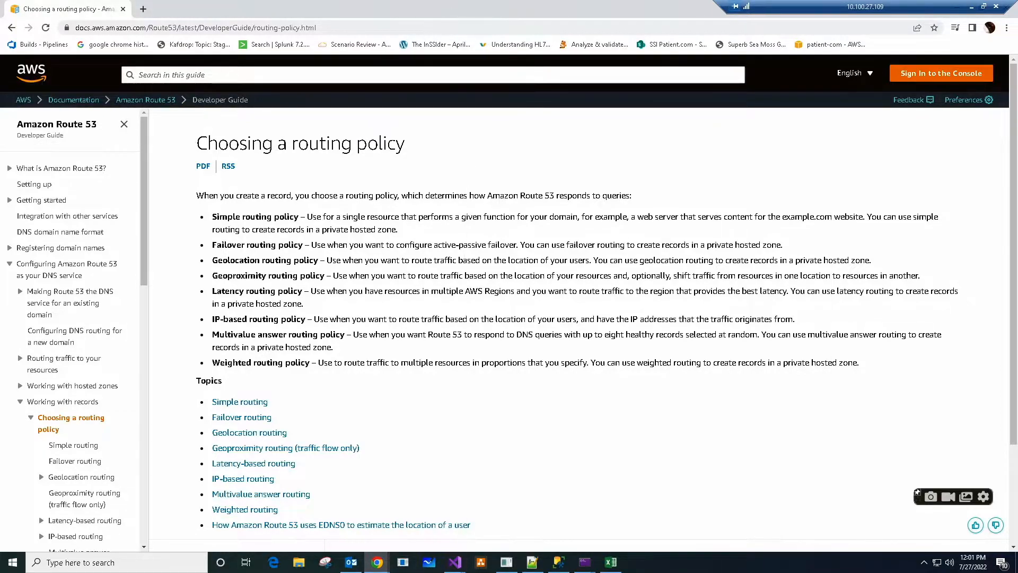
pyautogui.hotkey('alt', 'Tab')
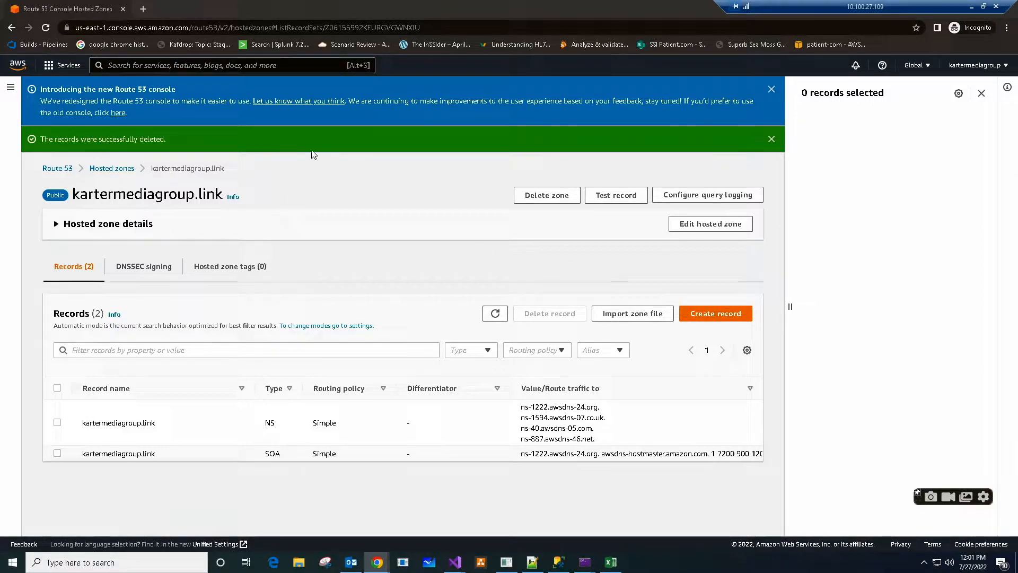
# - Open a blank browser tab and the EC2 dashboard in another tab, keeping the Route 53 hosted zone open
pyautogui.click(142, 8)
pyautogui.click(63, 13)
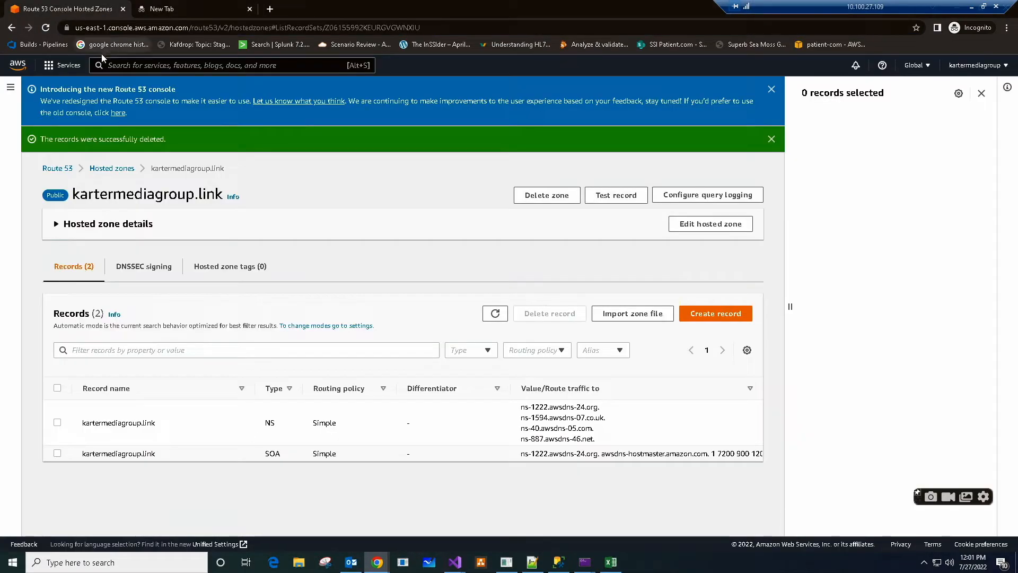
pyautogui.rightClick(65, 63)
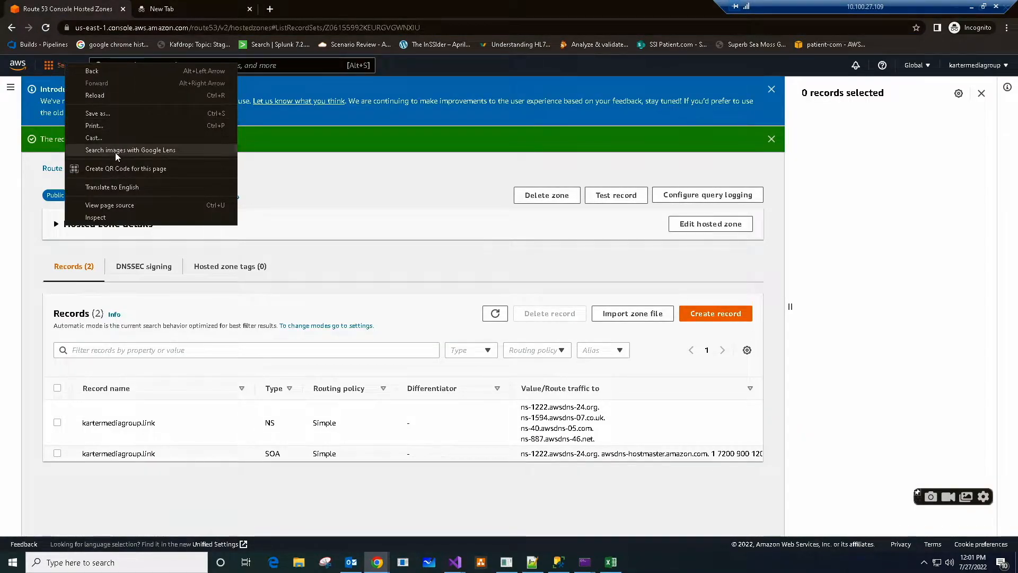
pyautogui.click(279, 195)
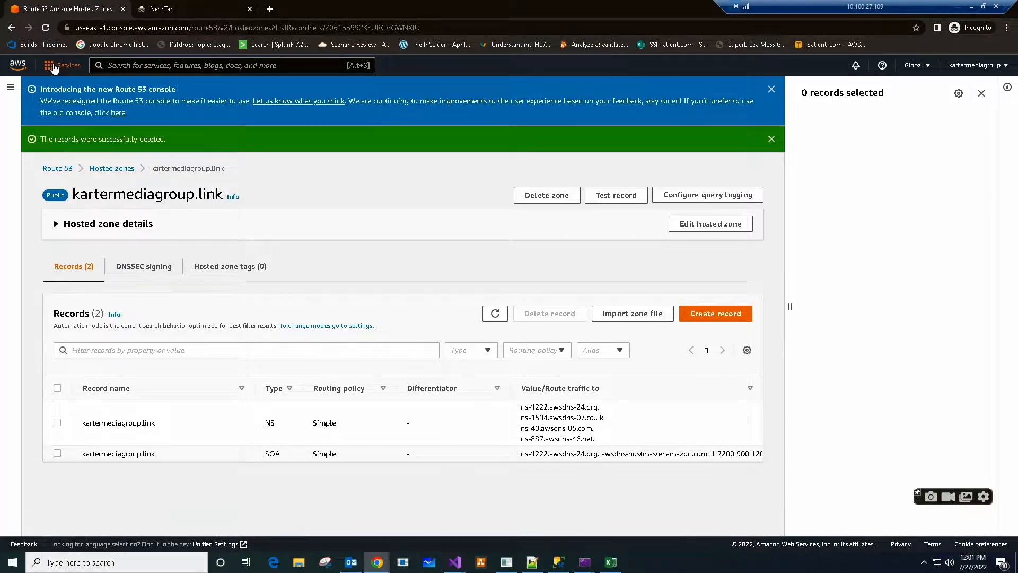
pyautogui.click(59, 66)
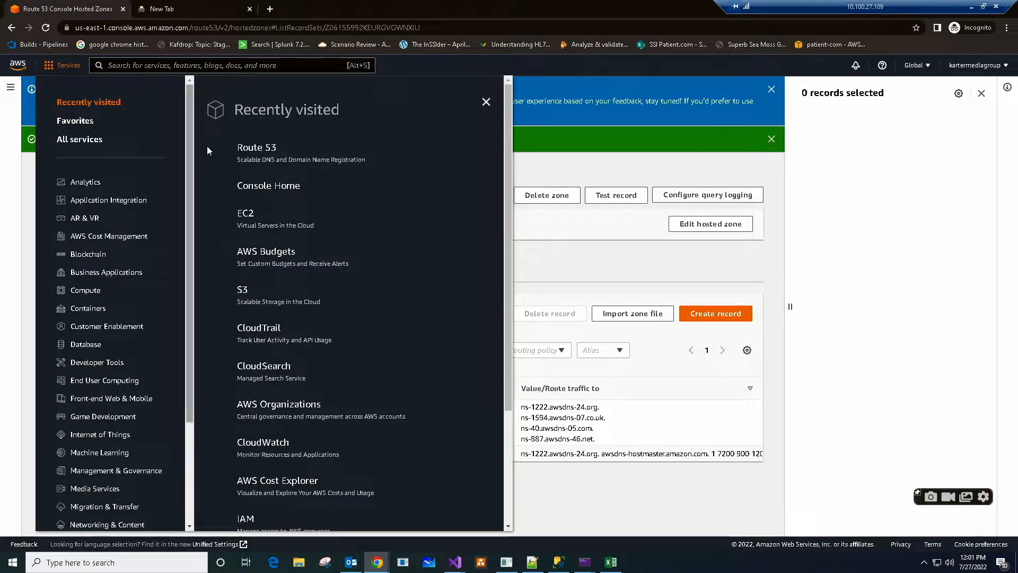
pyautogui.rightClick(243, 214)
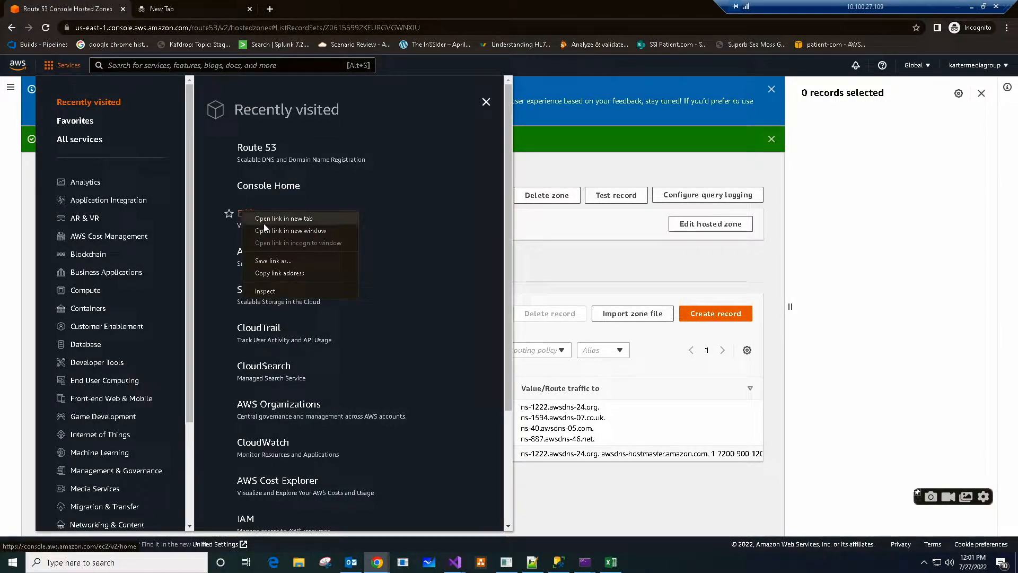
pyautogui.click(263, 218)
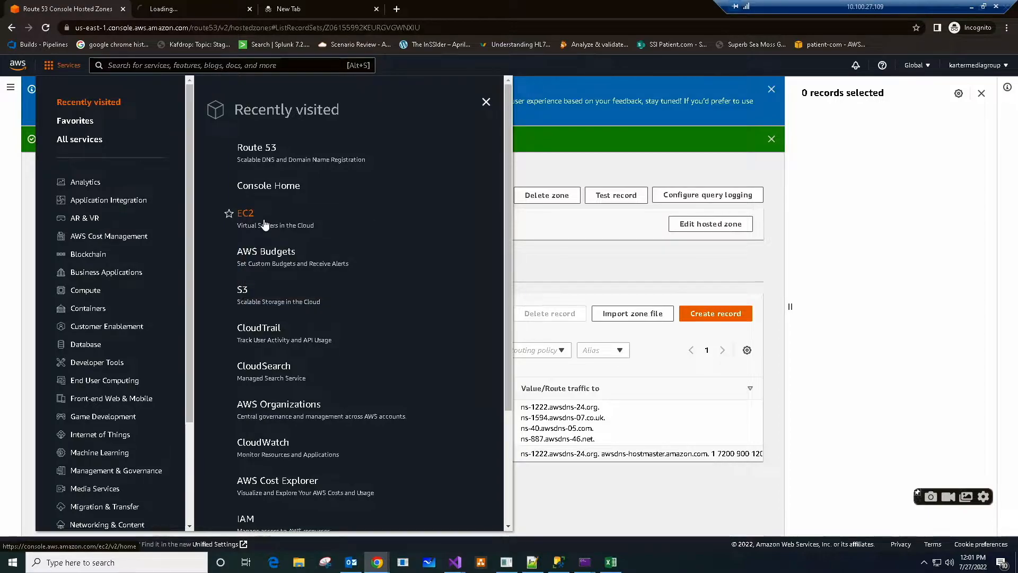
pyautogui.click(176, 10)
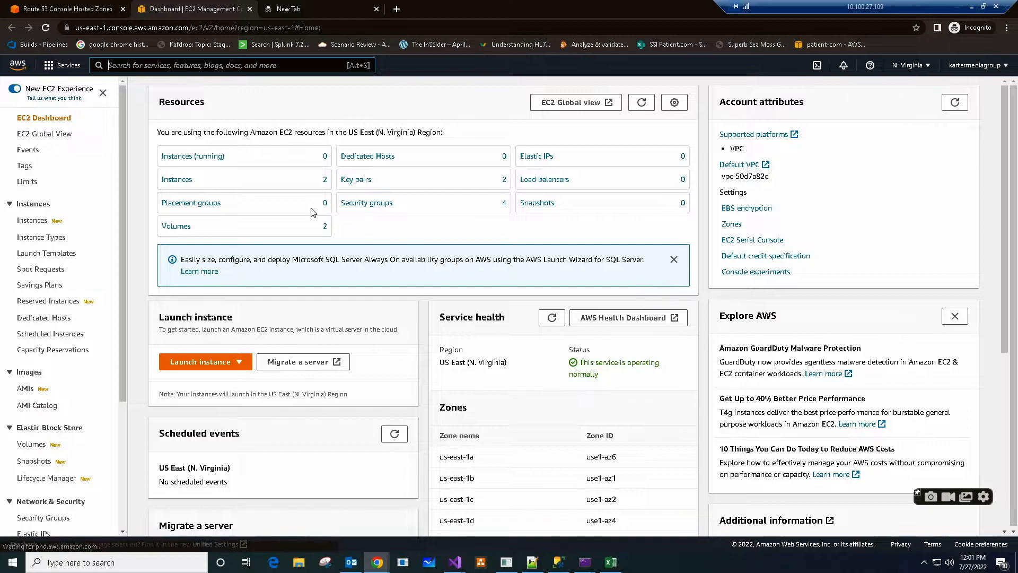
# - Start both EC2 instances, KMGWeb1 and KMGWeb2
pyautogui.click(187, 182)
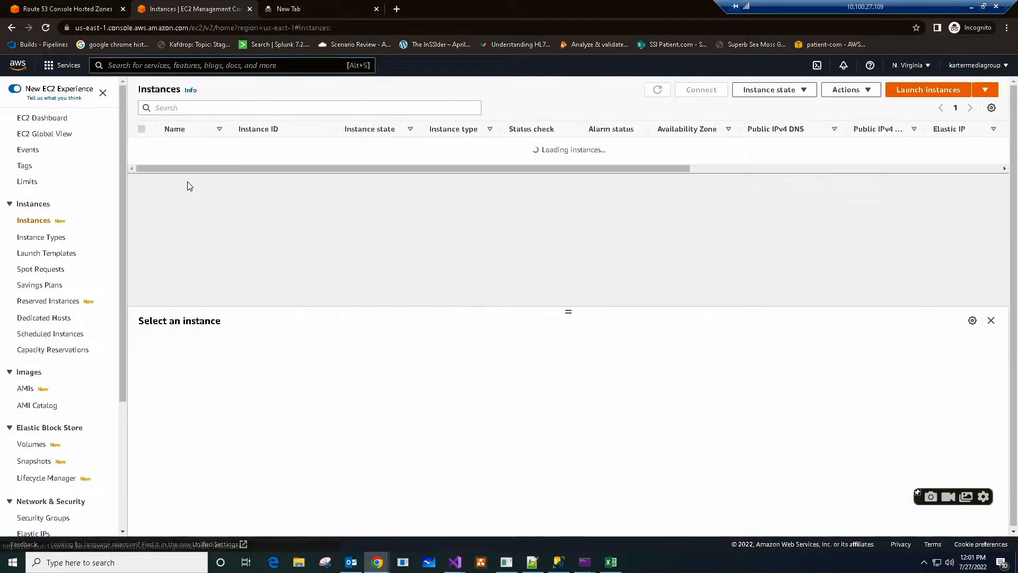
pyautogui.click(141, 130)
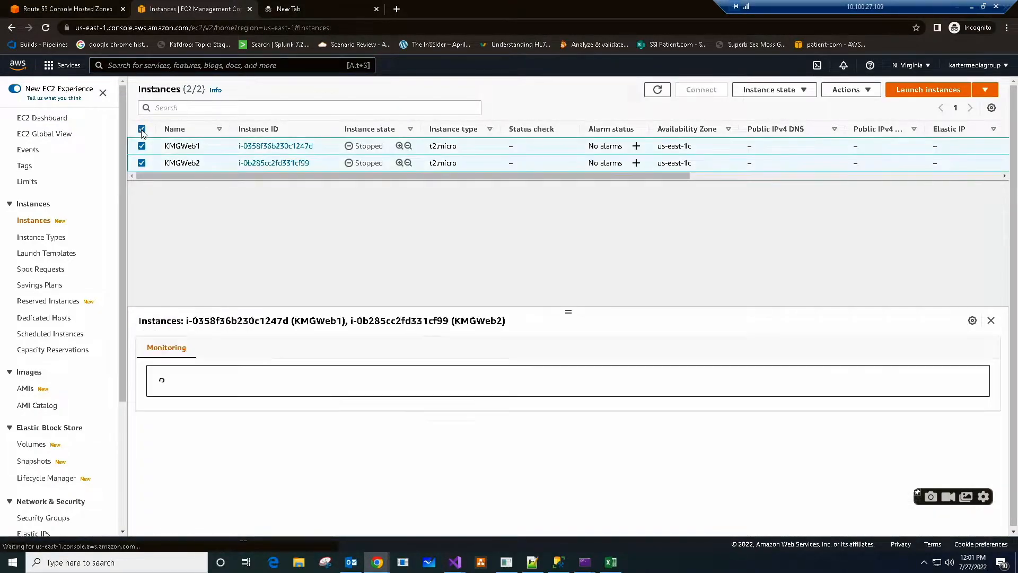
pyautogui.click(807, 93)
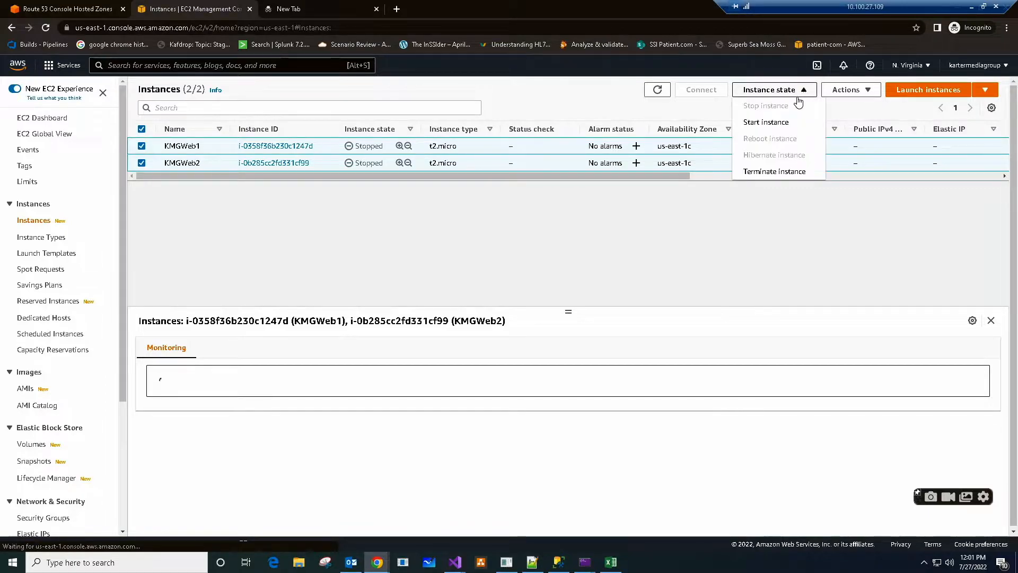
pyautogui.click(775, 123)
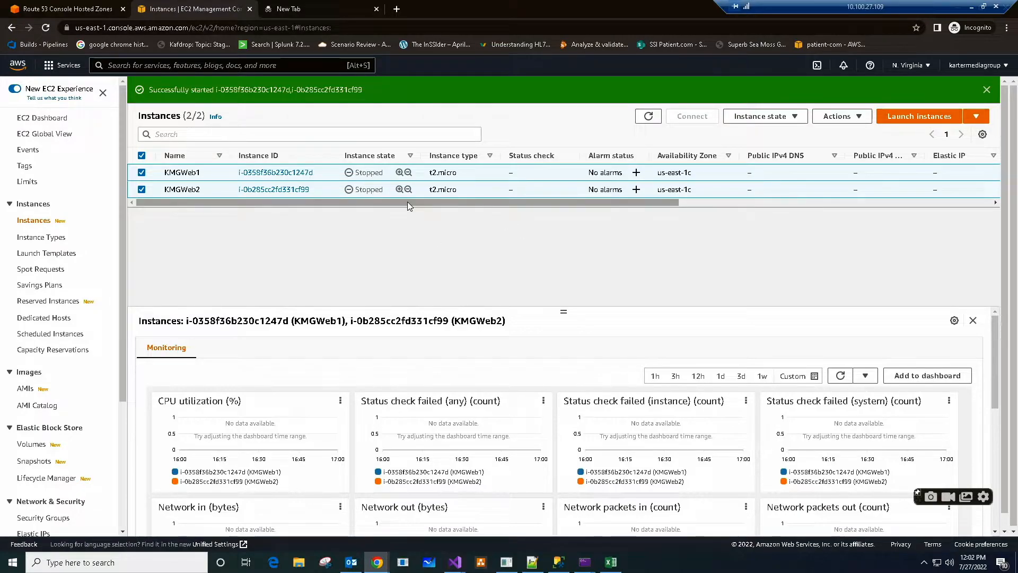
# - Begin creating a record in the kartermediagroup.link hosted zone with the Geolocation routing policy
pyautogui.click(61, 11)
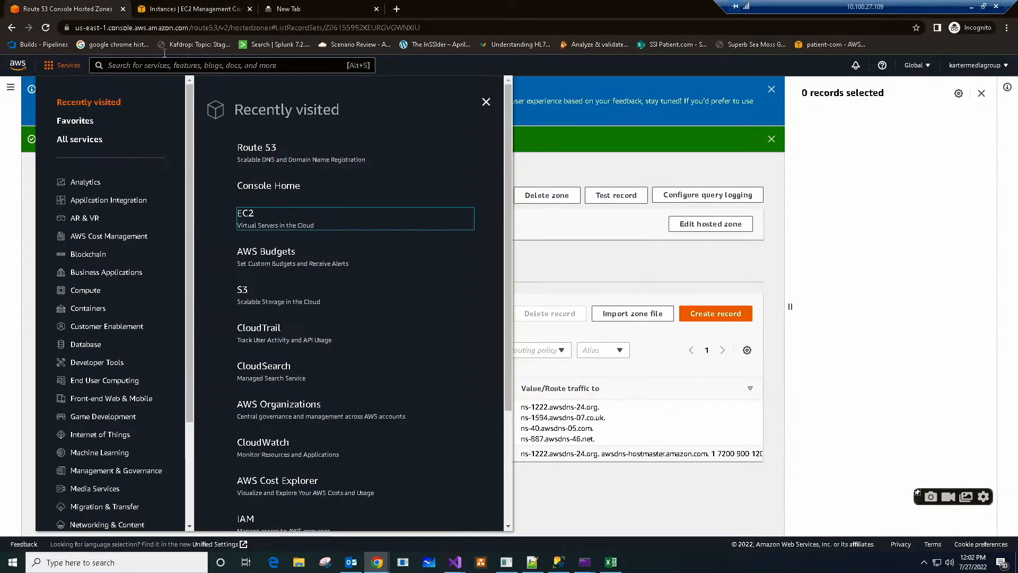
pyautogui.click(596, 167)
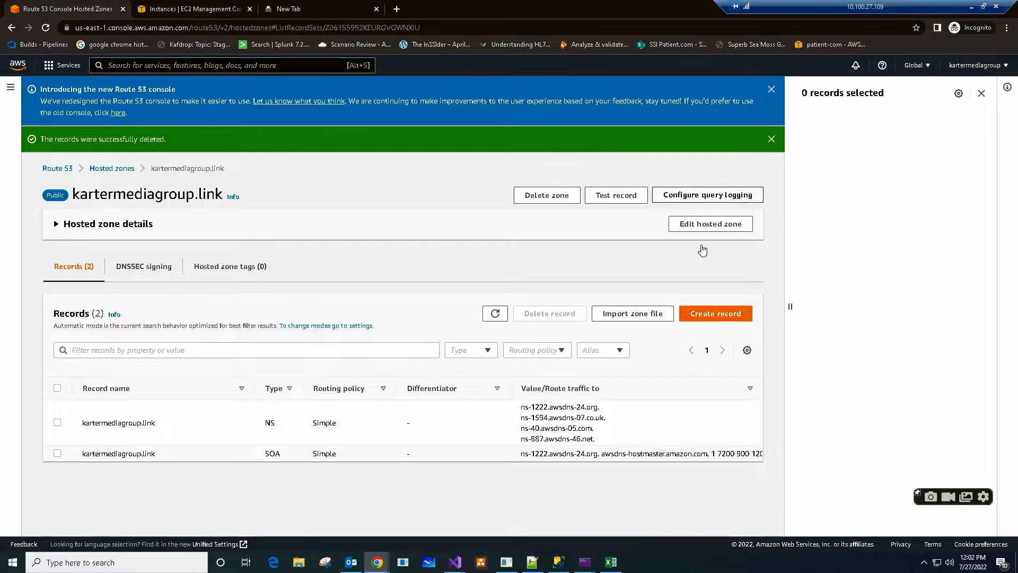
pyautogui.click(726, 316)
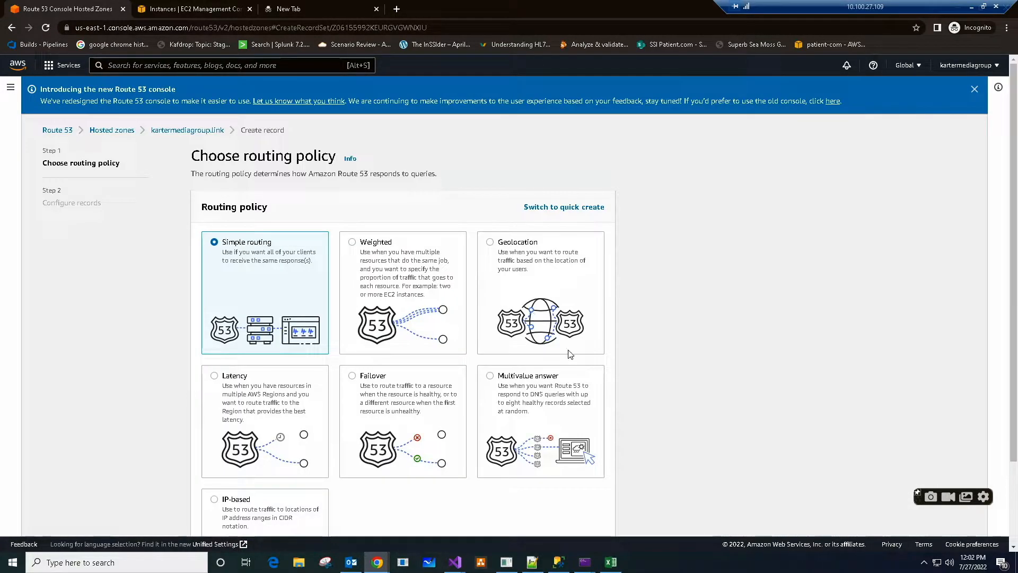
pyautogui.click(490, 242)
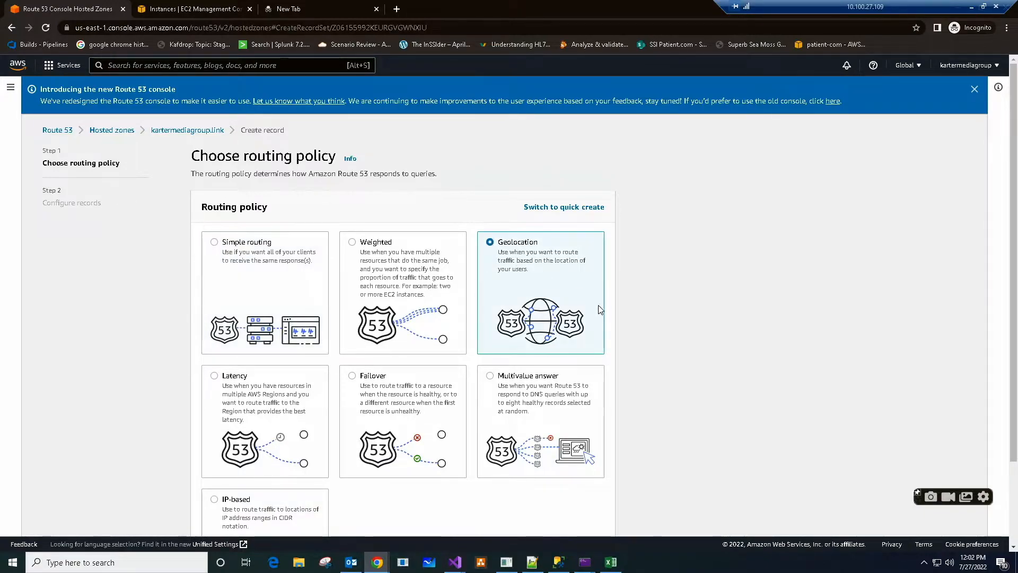
pyautogui.scroll(-2, 599, 313)
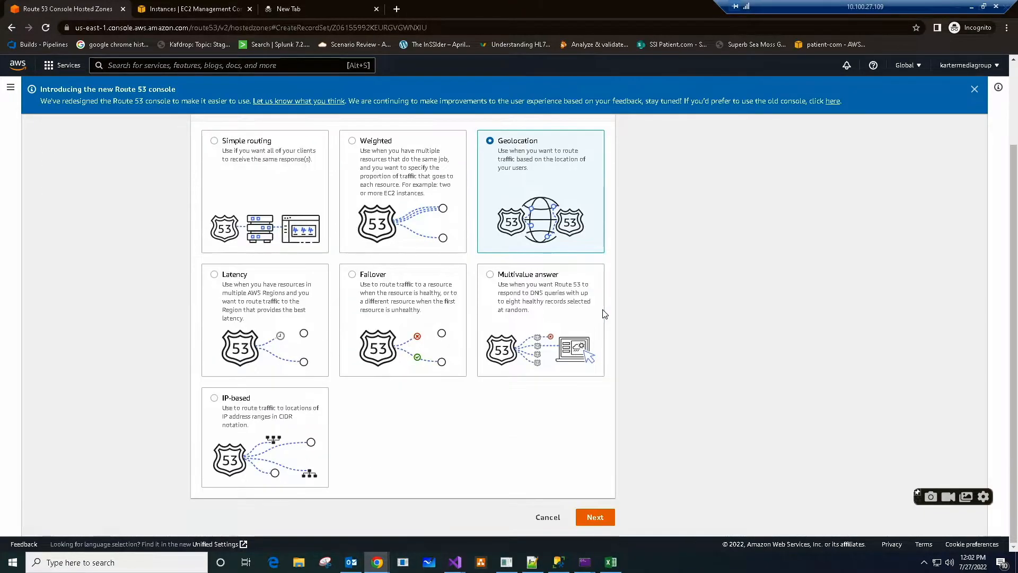
pyautogui.click(595, 517)
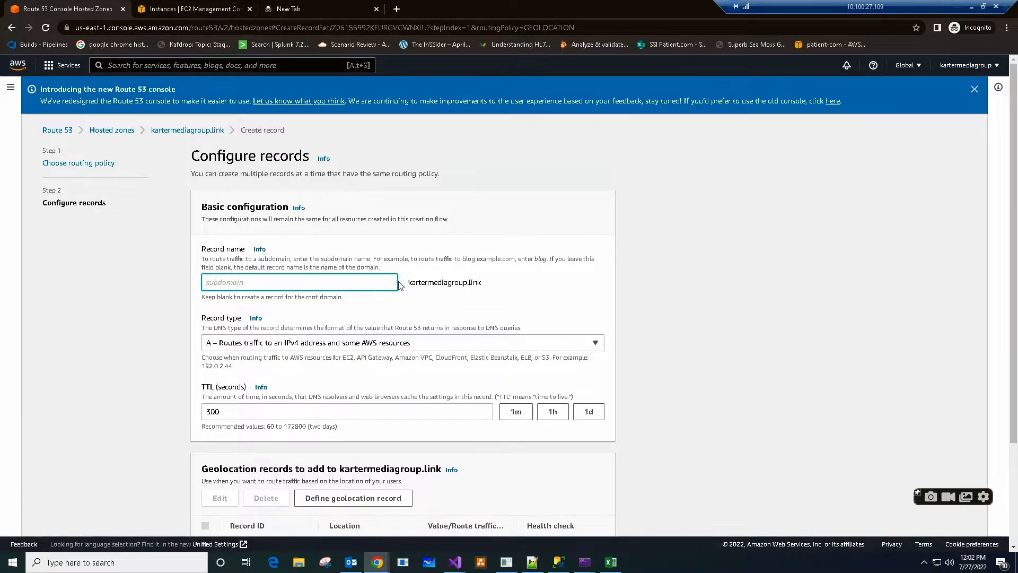
# - Begin defining a geolocation record with "IP address or another value, depending on the record type" as its endpoint
pyautogui.scroll(-2, 503, 308)
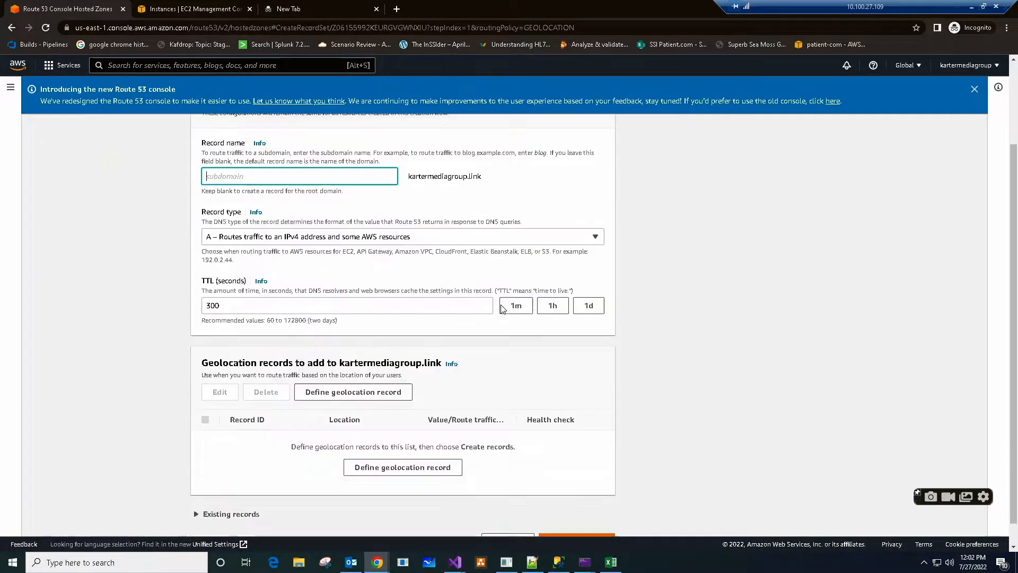
pyautogui.scroll(-1, 602, 291)
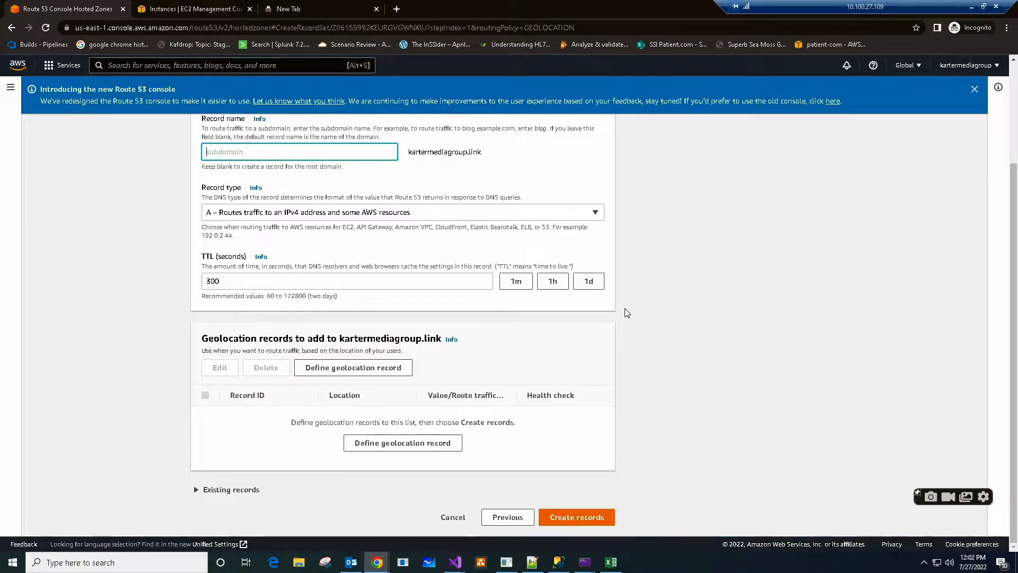
pyautogui.click(397, 445)
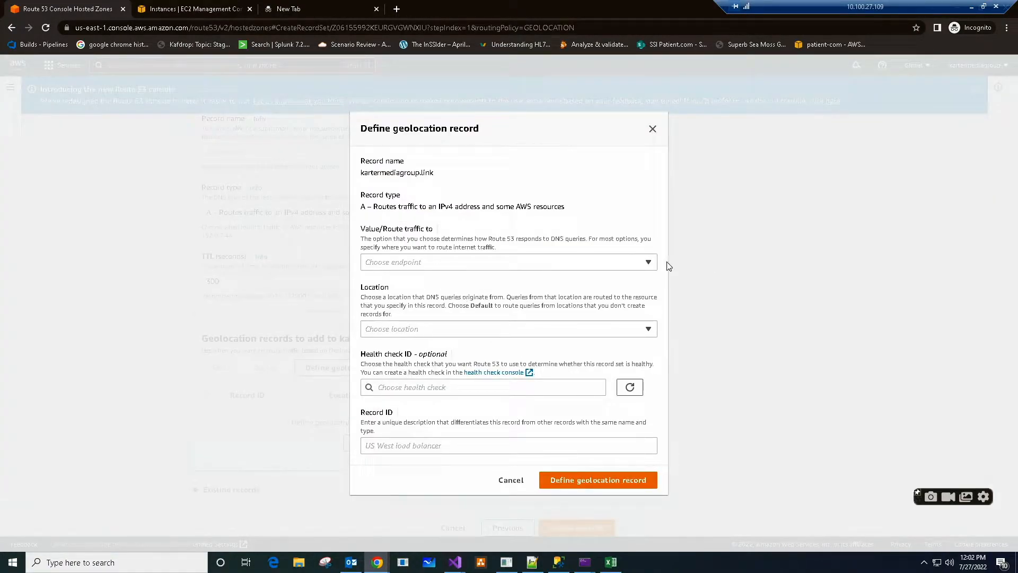
pyautogui.click(649, 264)
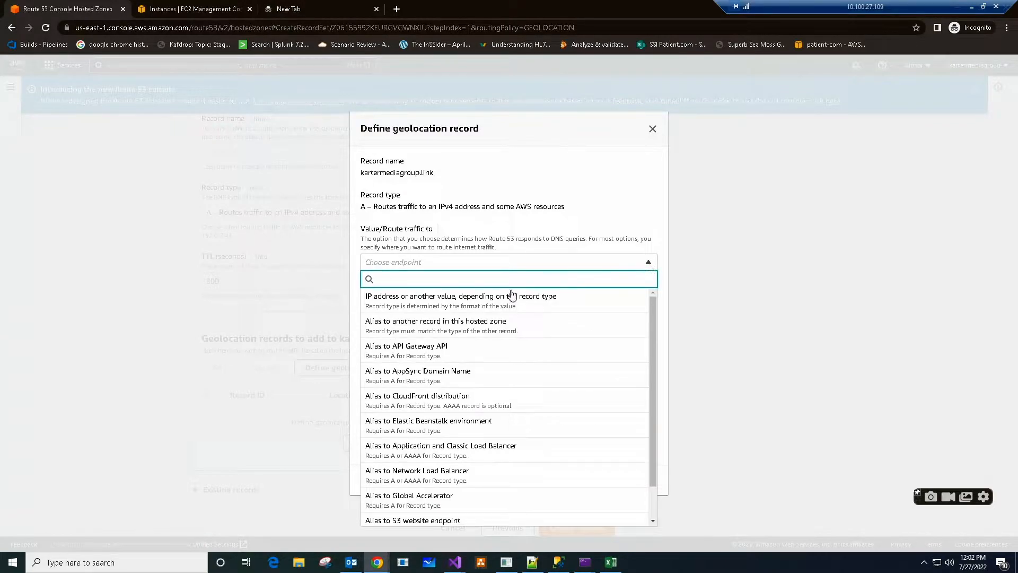
pyautogui.click(436, 309)
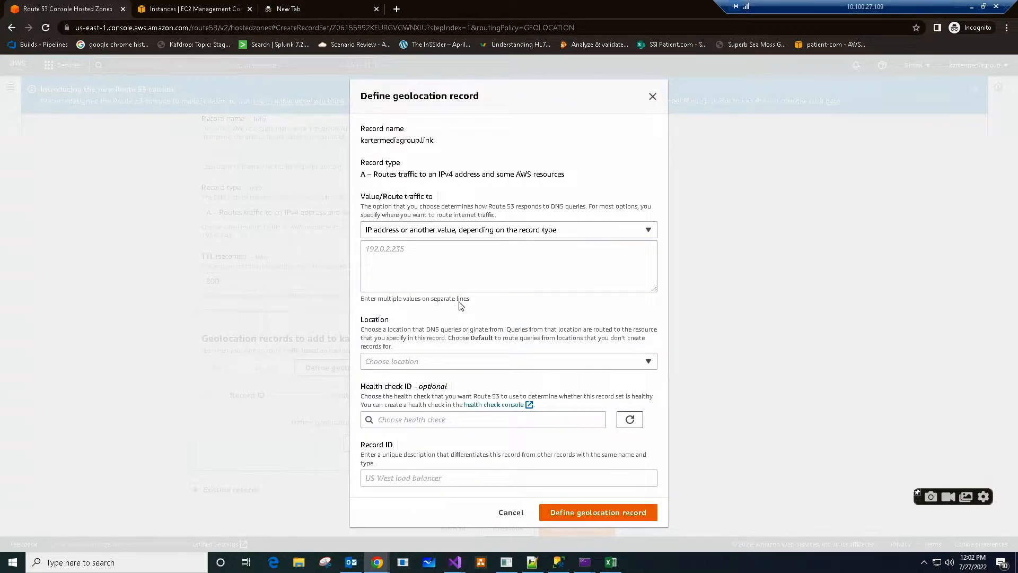
# - Copy KMGWeb1's public IPv4 address from the refreshed EC2 instance list and paste 54.172.207.234 as the geolocation record's value
pyautogui.click(188, 8)
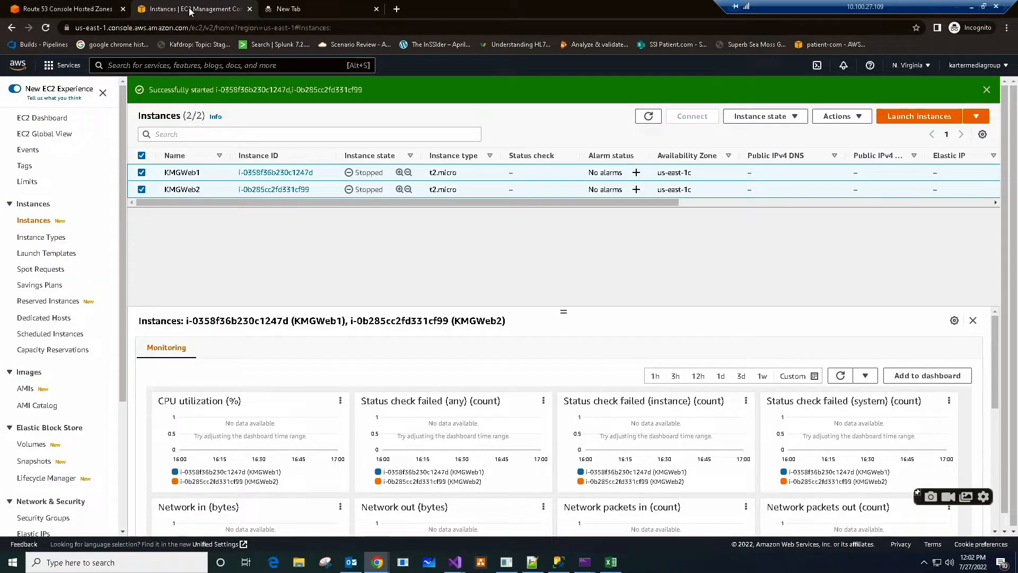
pyautogui.click(47, 27)
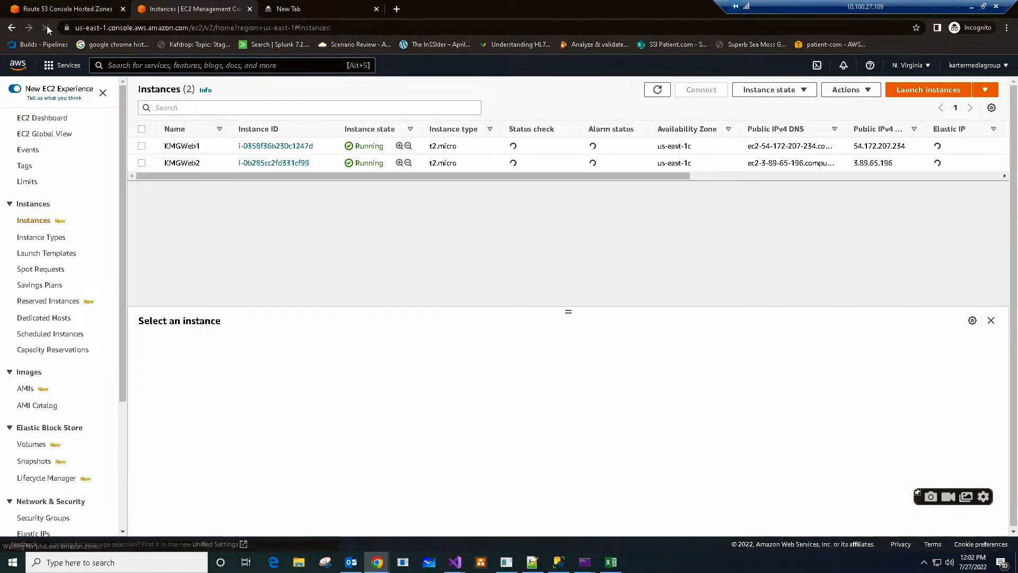
pyautogui.click(141, 146)
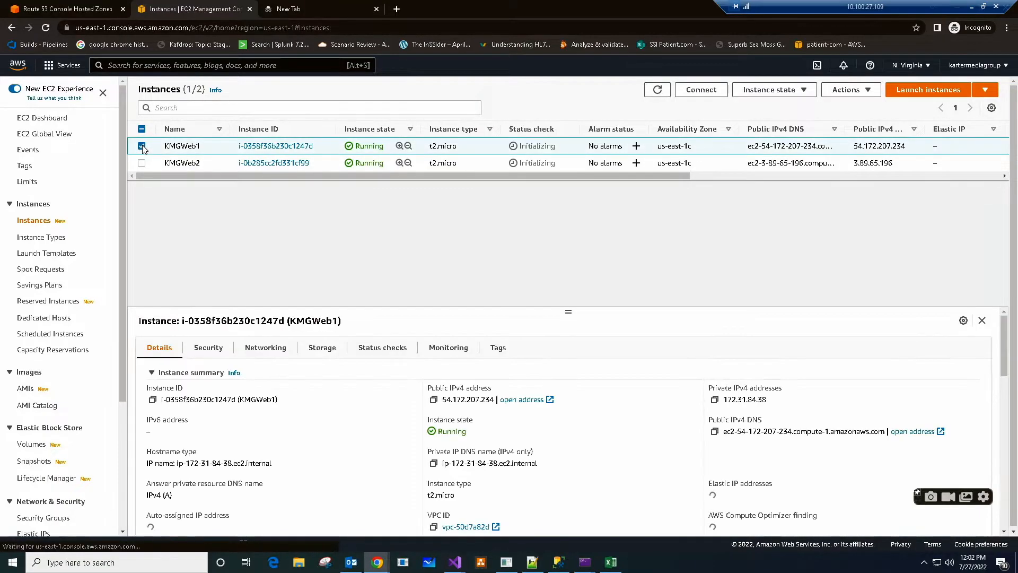
pyautogui.click(433, 401)
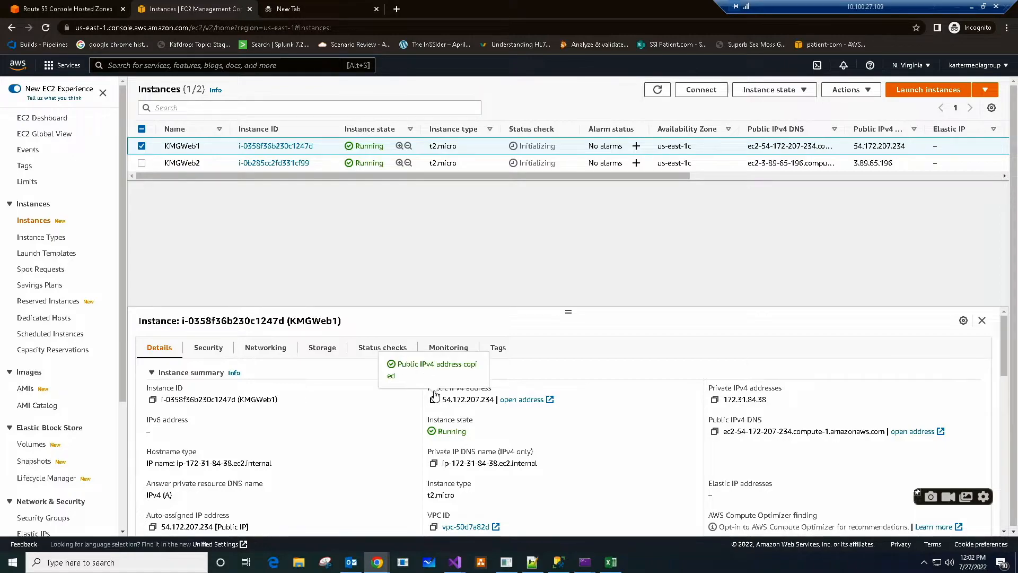
pyautogui.click(55, 10)
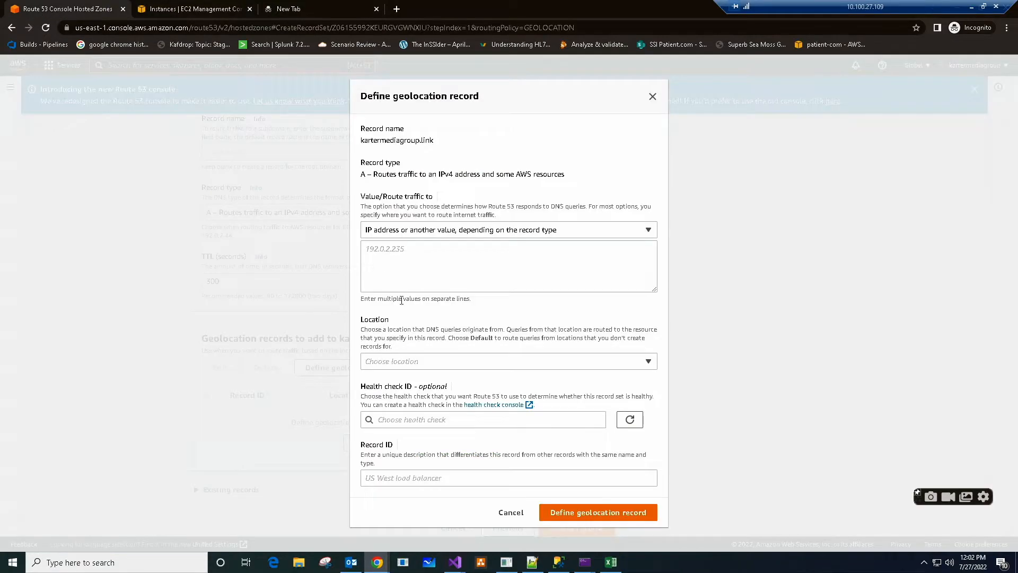
pyautogui.click(415, 261)
pyautogui.rightClick(415, 261)
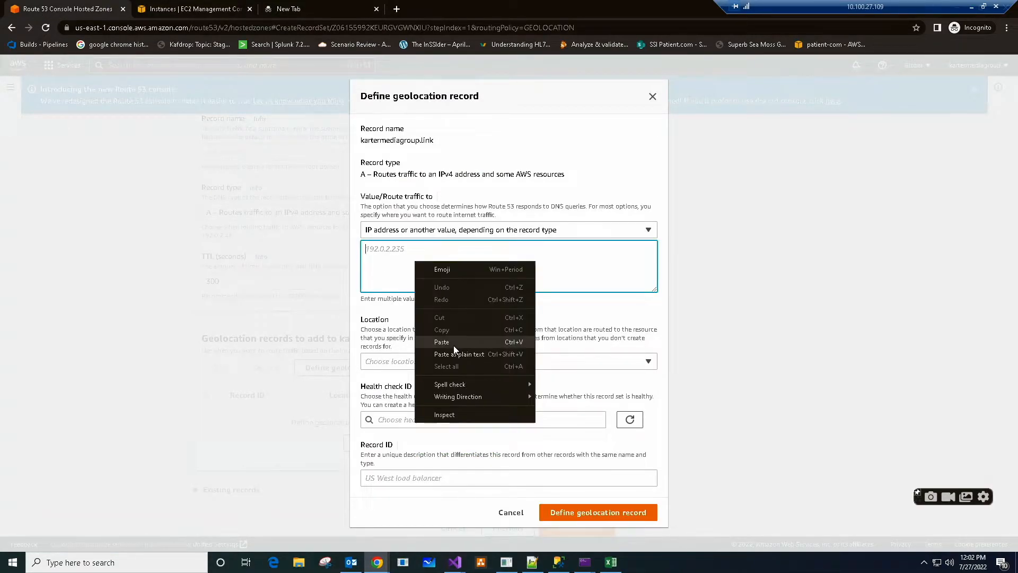
pyautogui.click(453, 346)
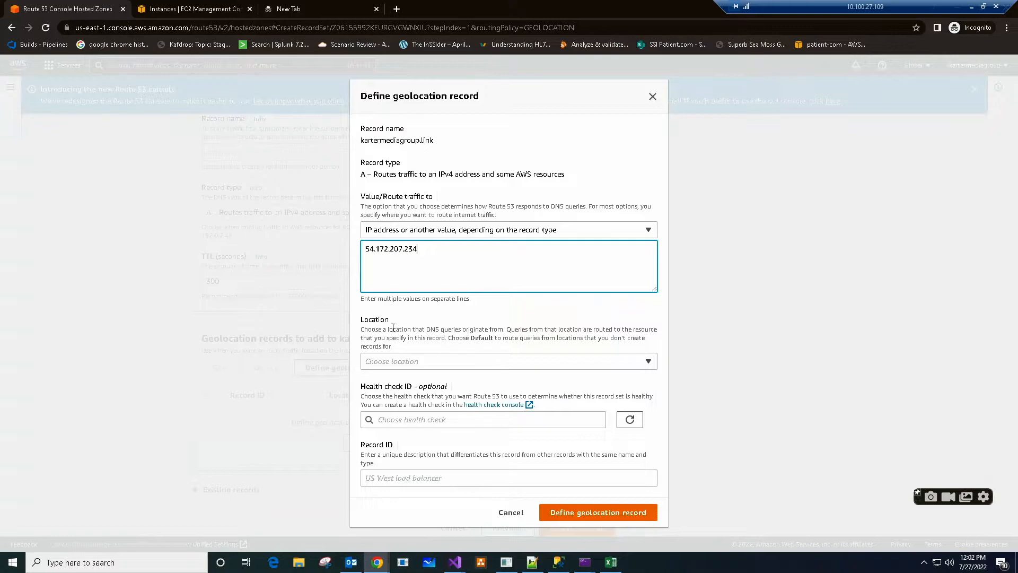
# - Set the geolocation record's location to the U.S. state Virginia
pyautogui.click(649, 365)
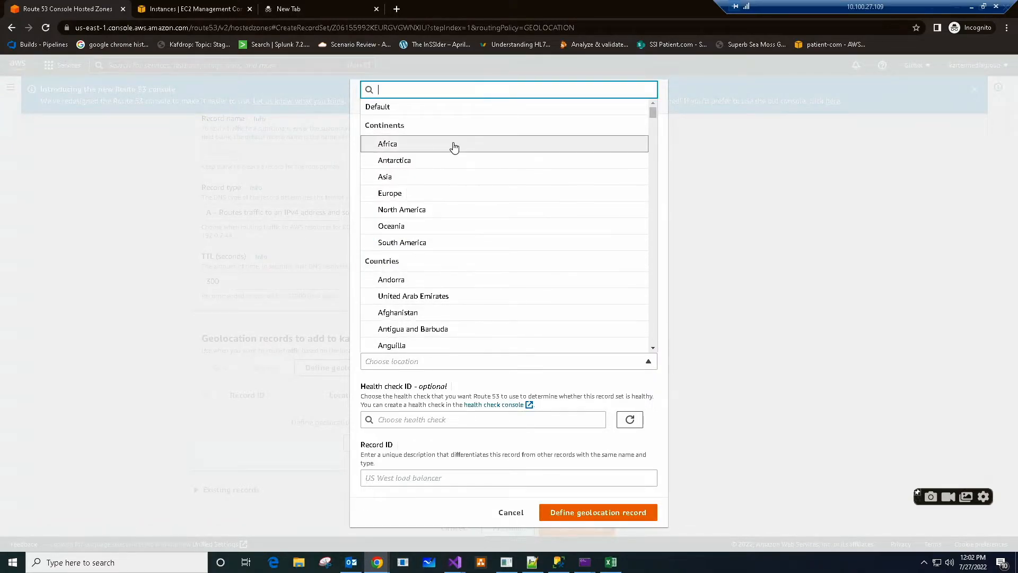
pyautogui.scroll(-10, 443, 284)
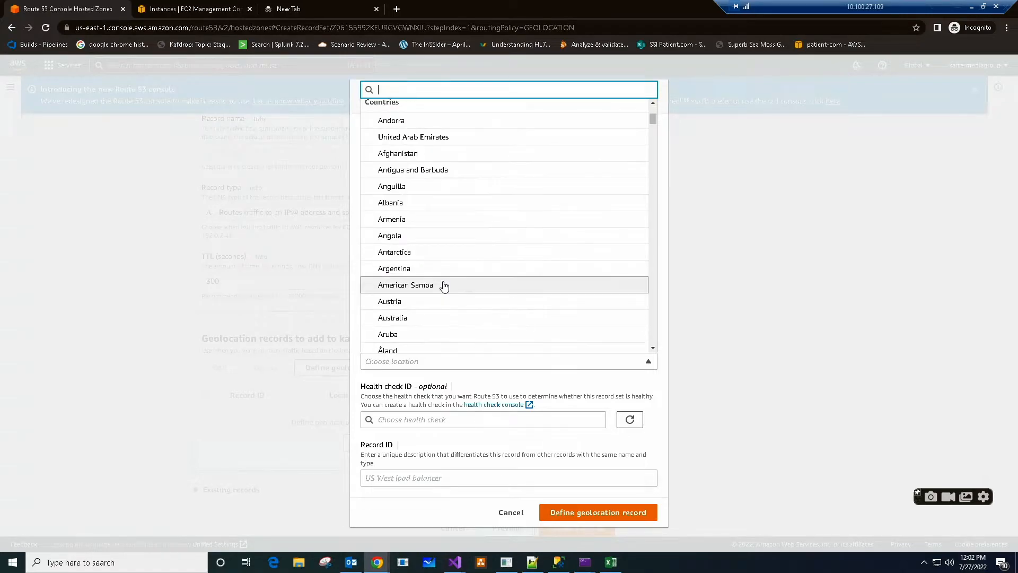
pyautogui.scroll(-15, 443, 286)
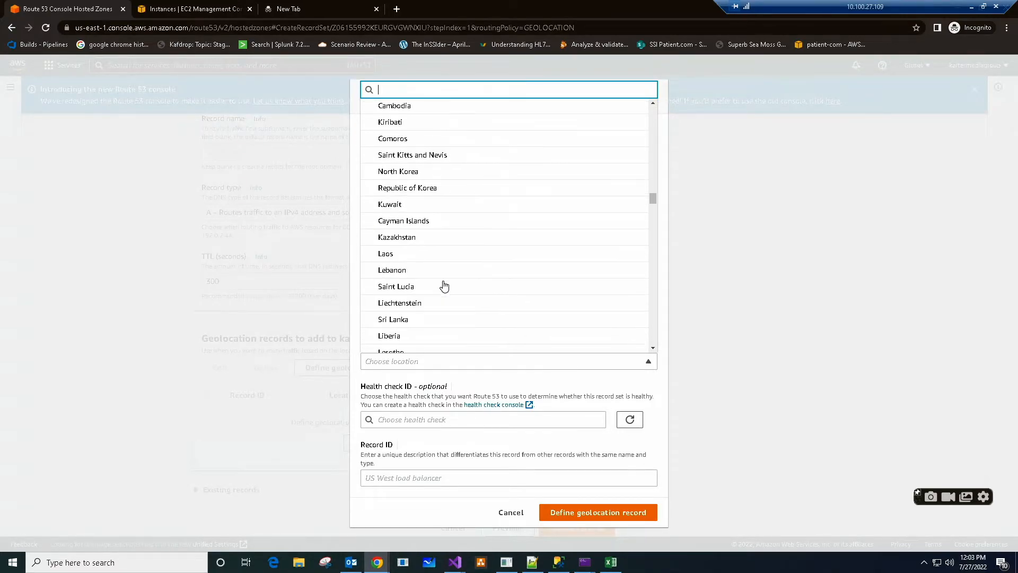
pyautogui.scroll(-20, 445, 287)
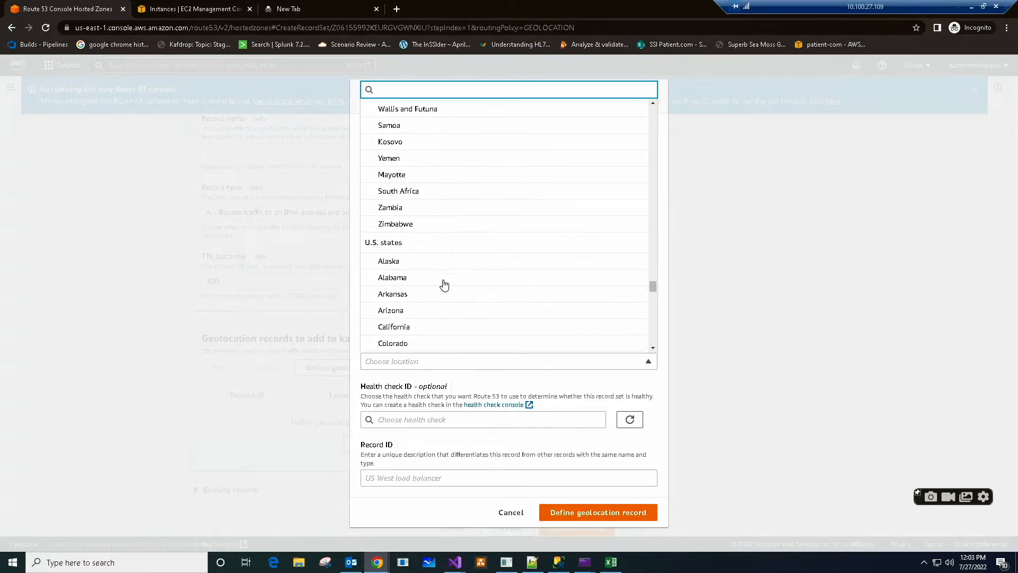
pyautogui.scroll(5, 444, 285)
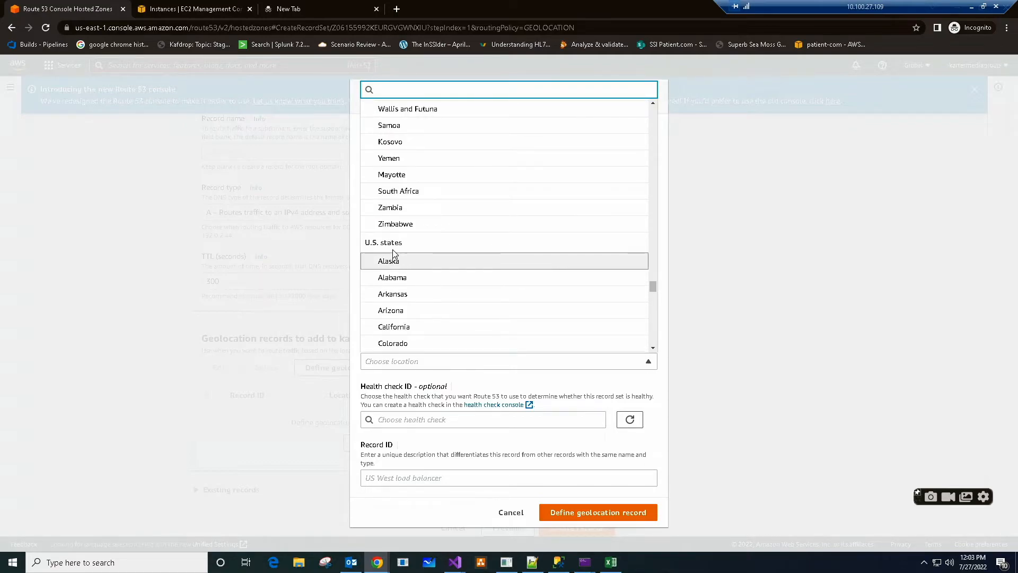
pyautogui.scroll(-10, 482, 275)
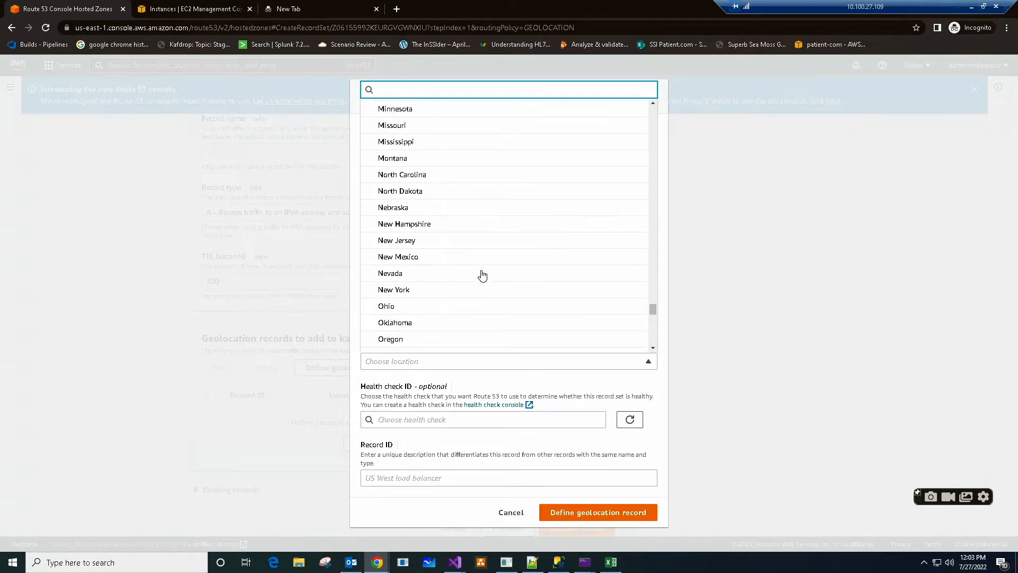
pyautogui.scroll(-1, 482, 275)
pyautogui.scroll(-1, 482, 276)
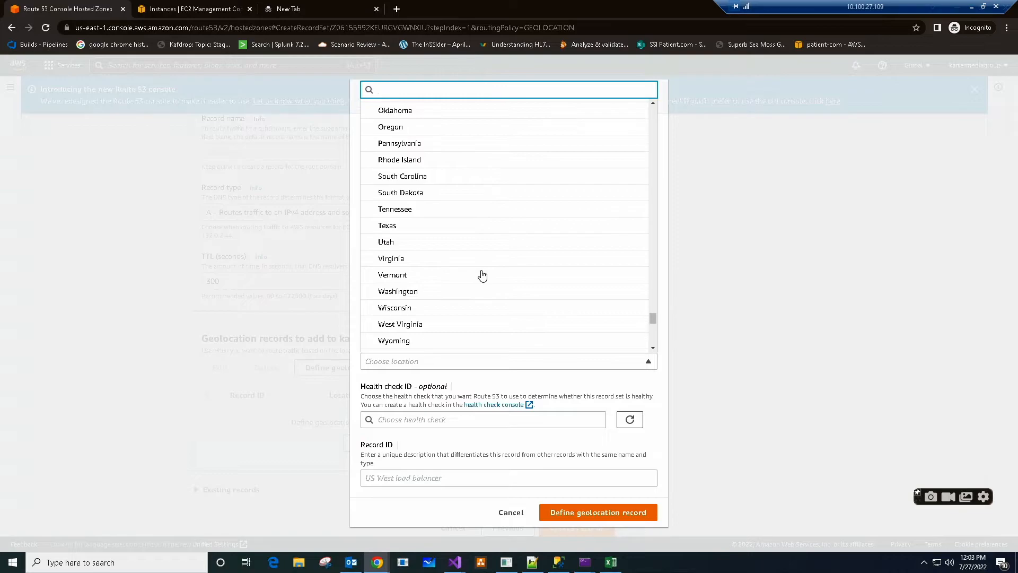
pyautogui.click(418, 260)
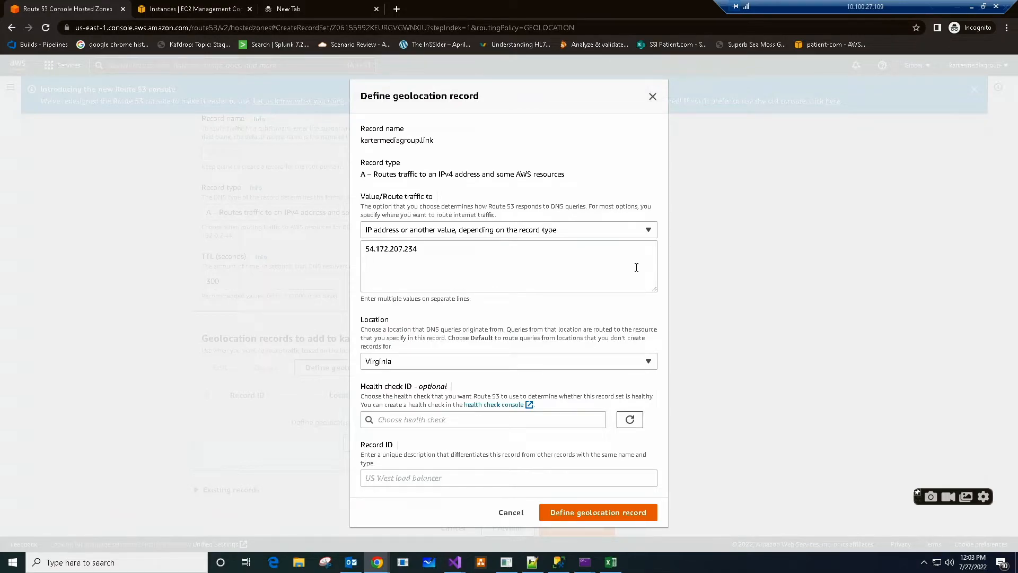
# - Assign the existing website health check and the record ID "us east one" to the geolocation record, and create it in the hosted zone
pyautogui.click(424, 419)
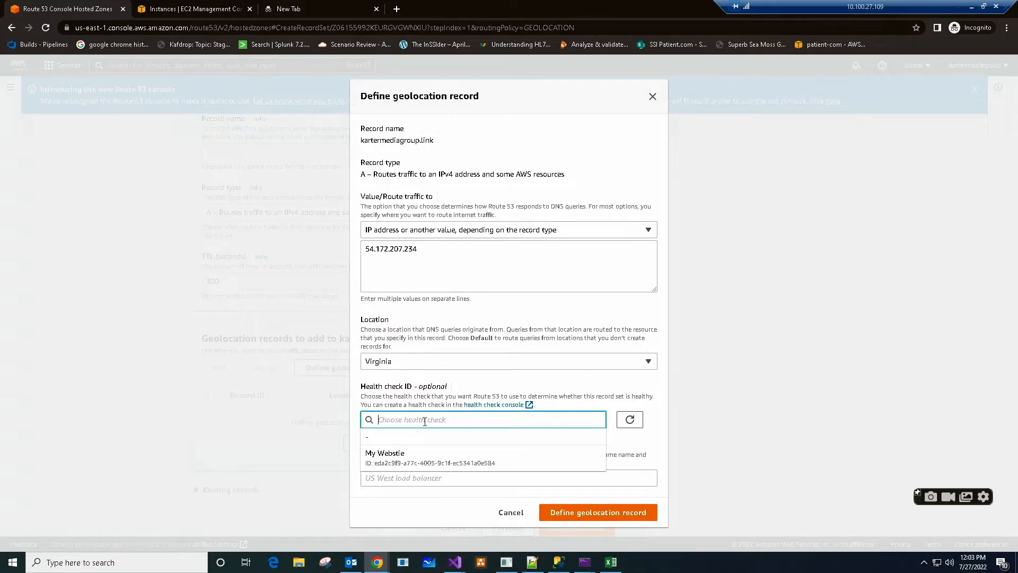
pyautogui.click(389, 457)
pyautogui.click(451, 476)
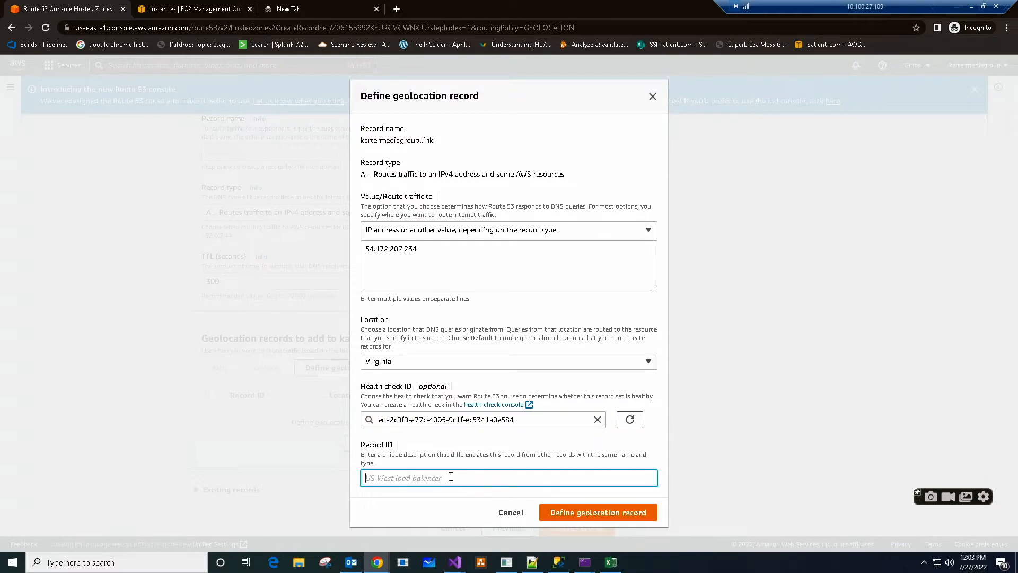
pyautogui.write('us east one')
pyautogui.click(600, 514)
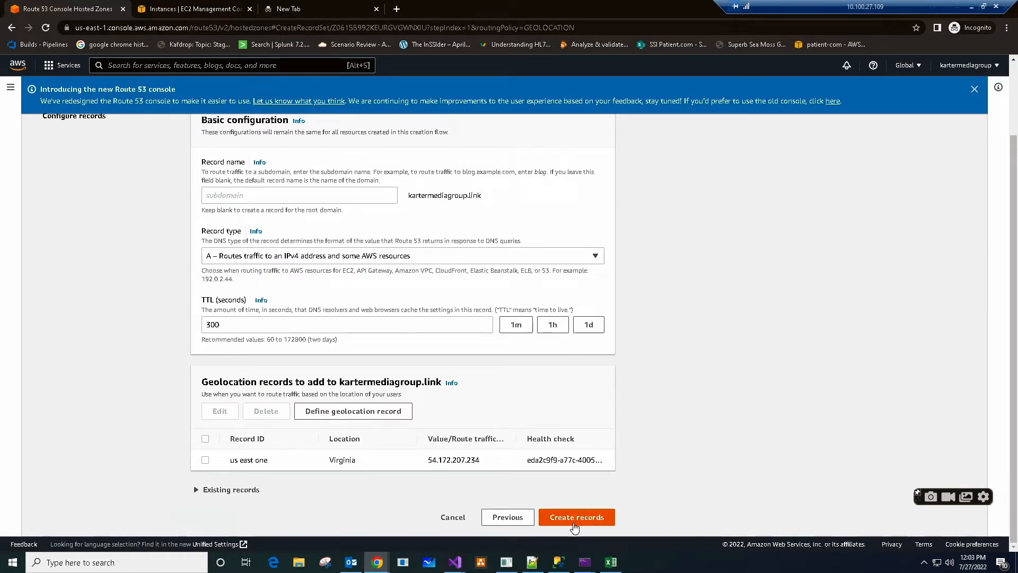
pyautogui.click(576, 520)
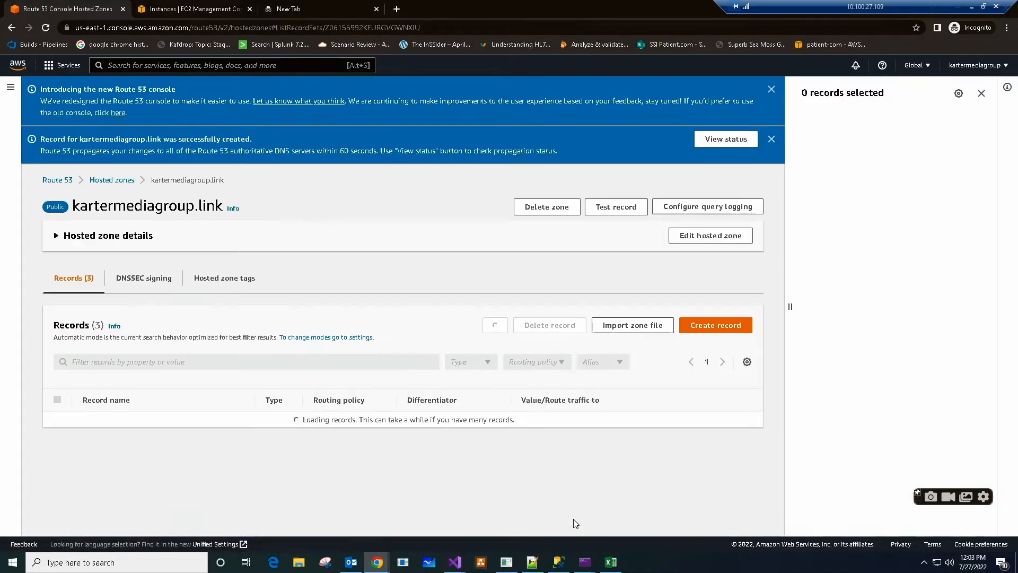